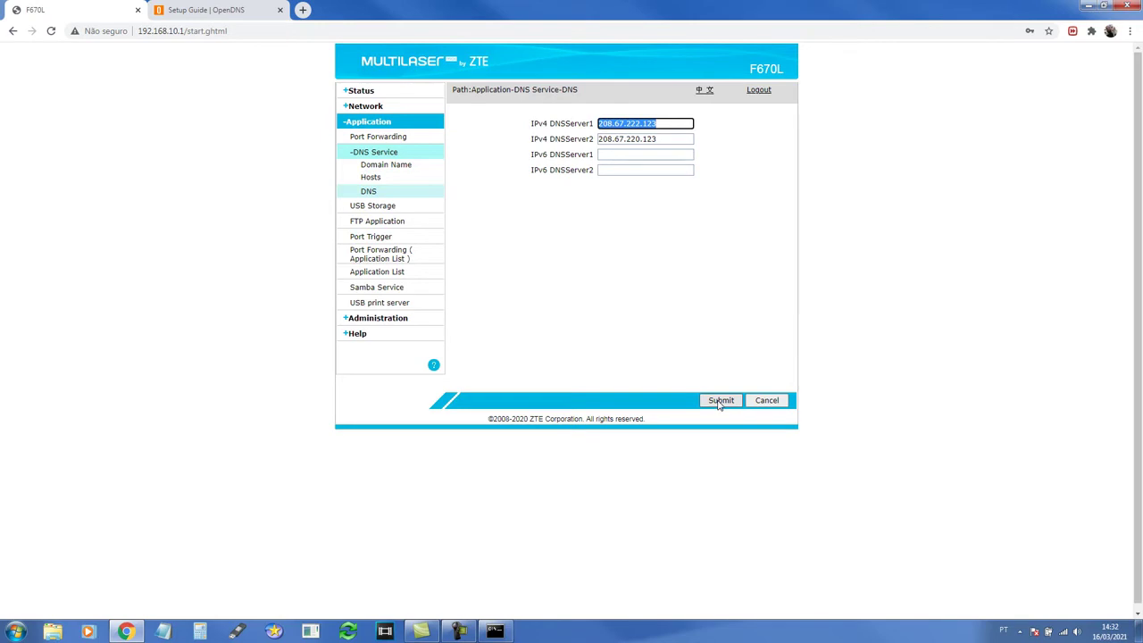
Submit 208.67.222.123 and 208.67.220.123 as the ZTE router's IPv4 DNS servers
left_click(720, 401)
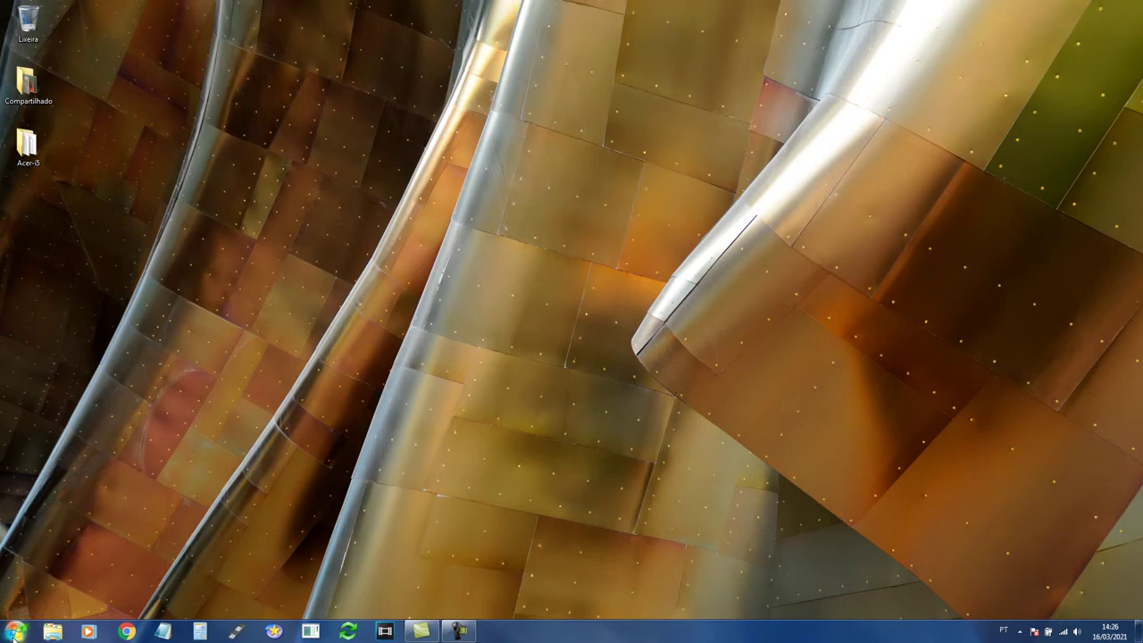
Search the Start menu for cmd and run it as administrator
left_click(16, 634)
left_click(46, 601)
type("cmd")
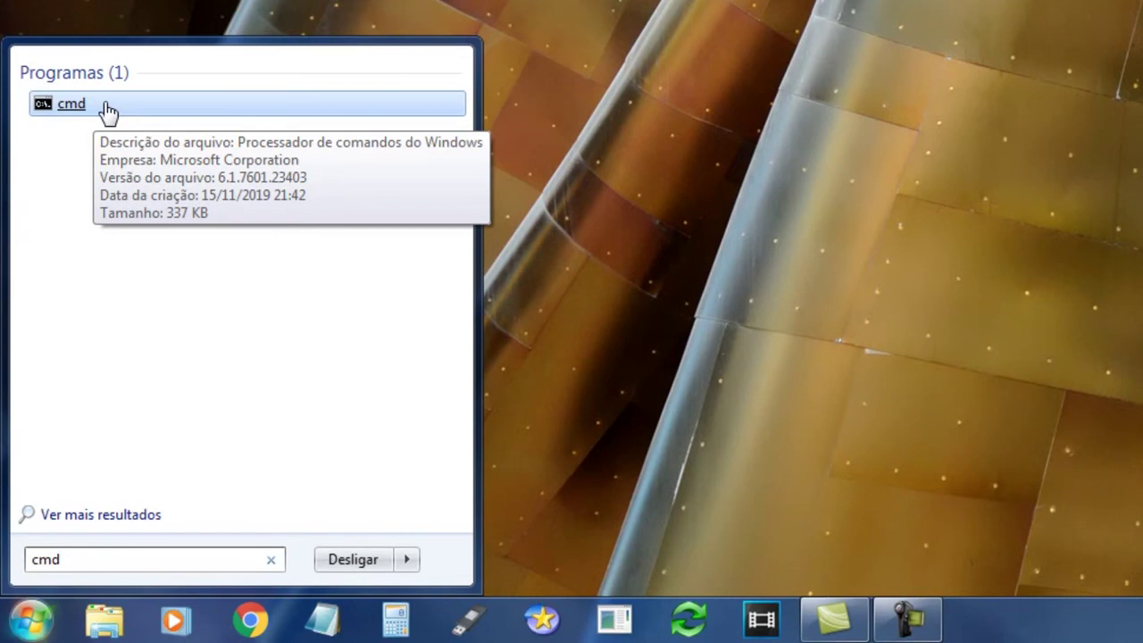
left_click(105, 107)
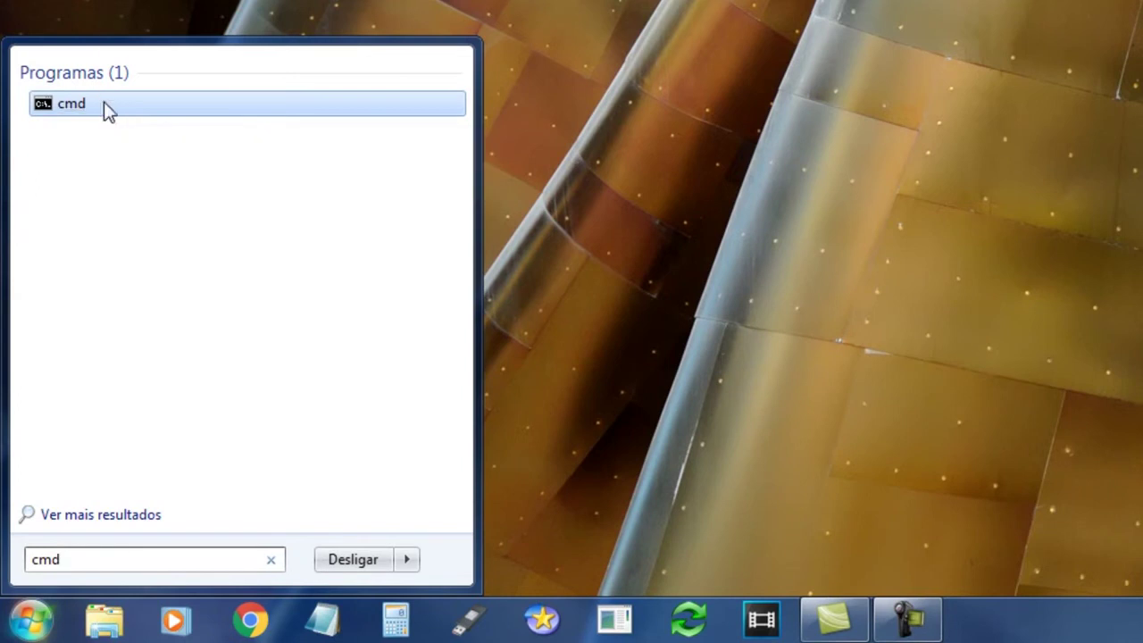
right_click(104, 105)
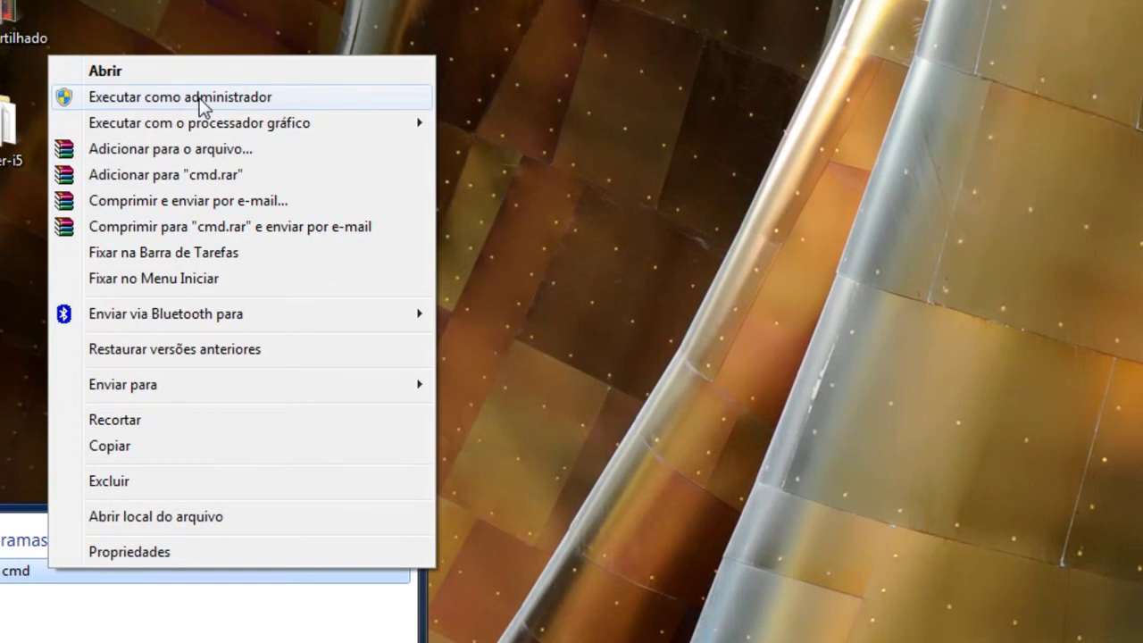
left_click(199, 98)
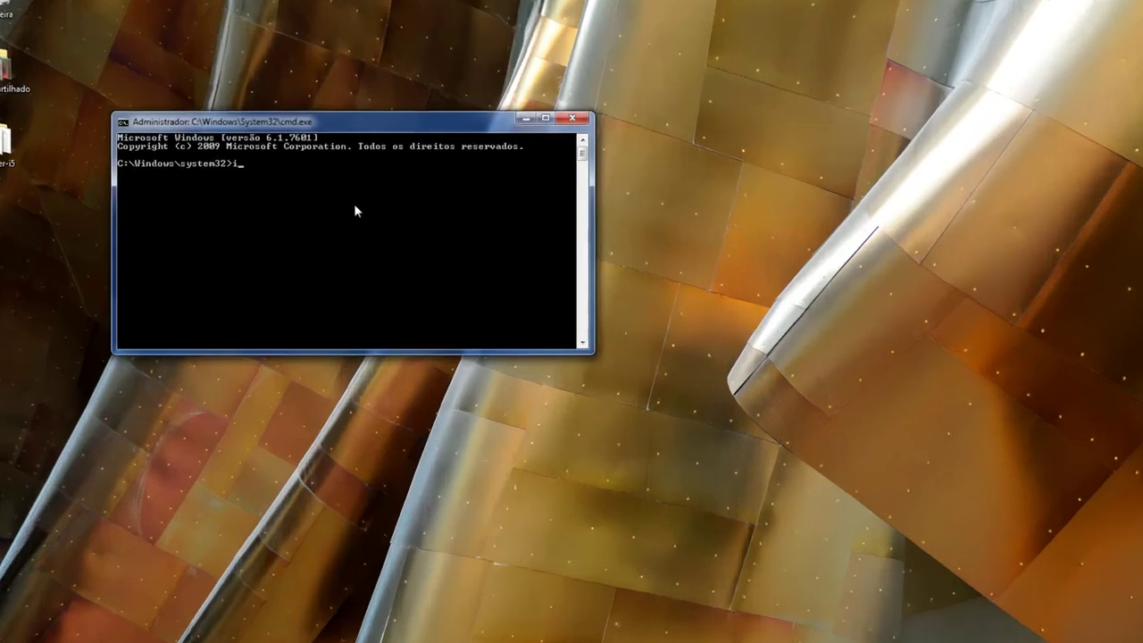
Run ipconfig and enlarge the window to read the 192.168.10.1 default gateway
type("ip")
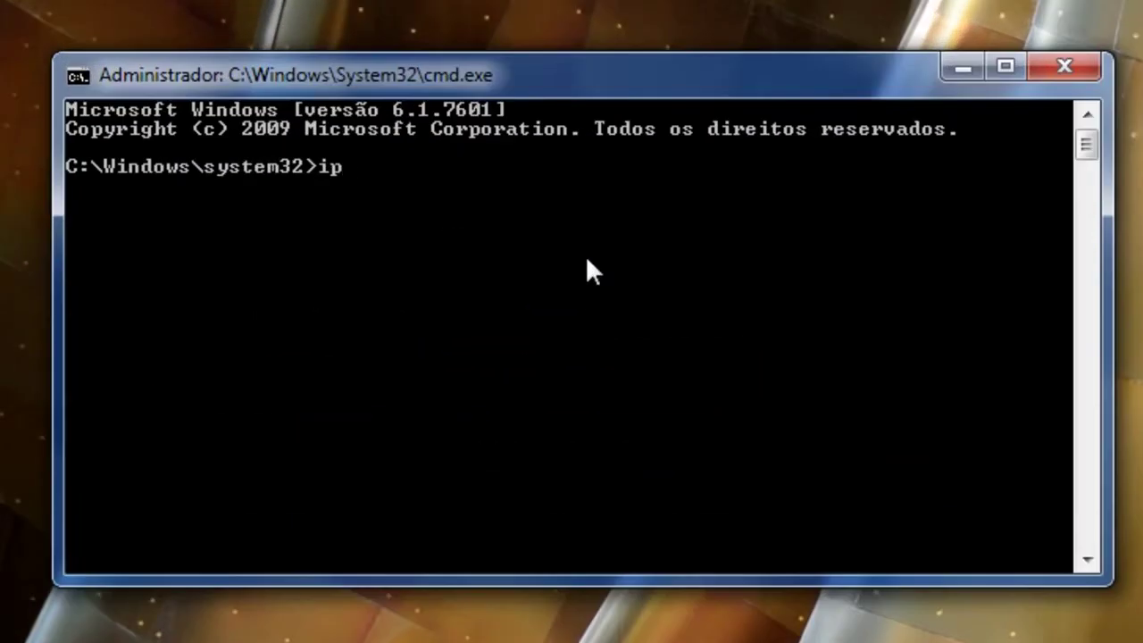
type("config")
key("Return")
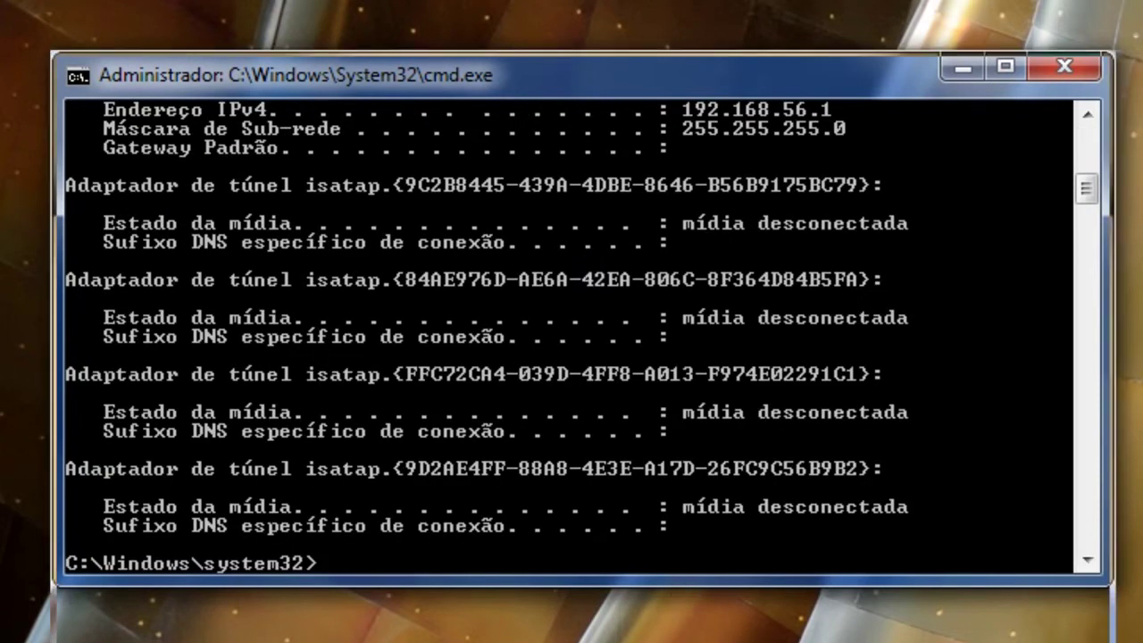
left_click_drag(581, 585, 581, 642)
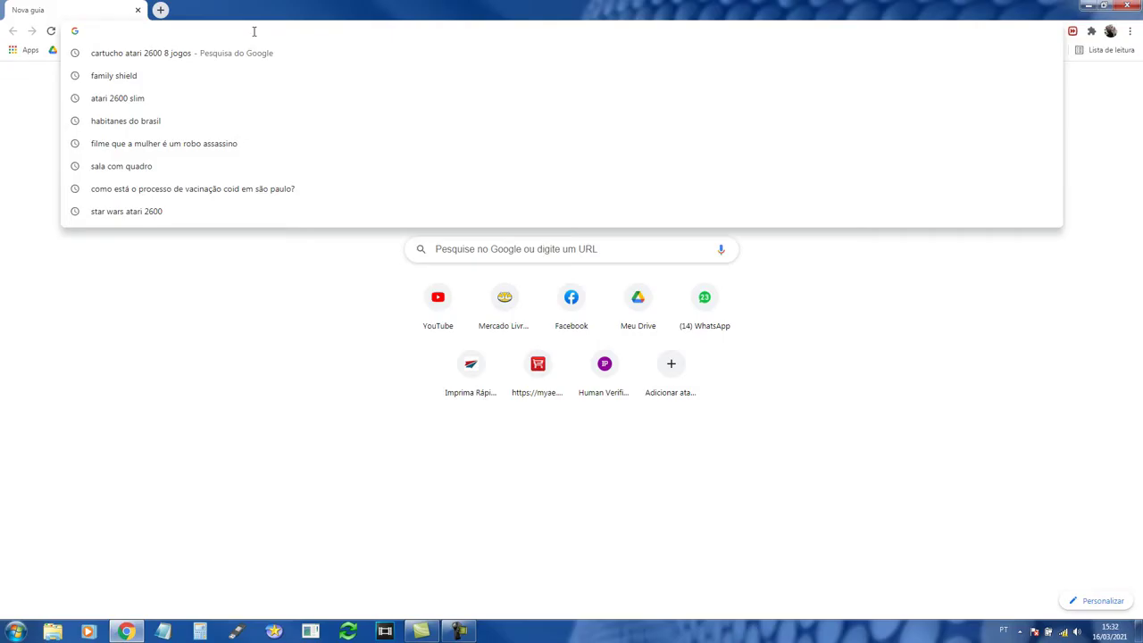
Go to 192.168.0.1 and sign in to the D-Link router as admin
type("192.")
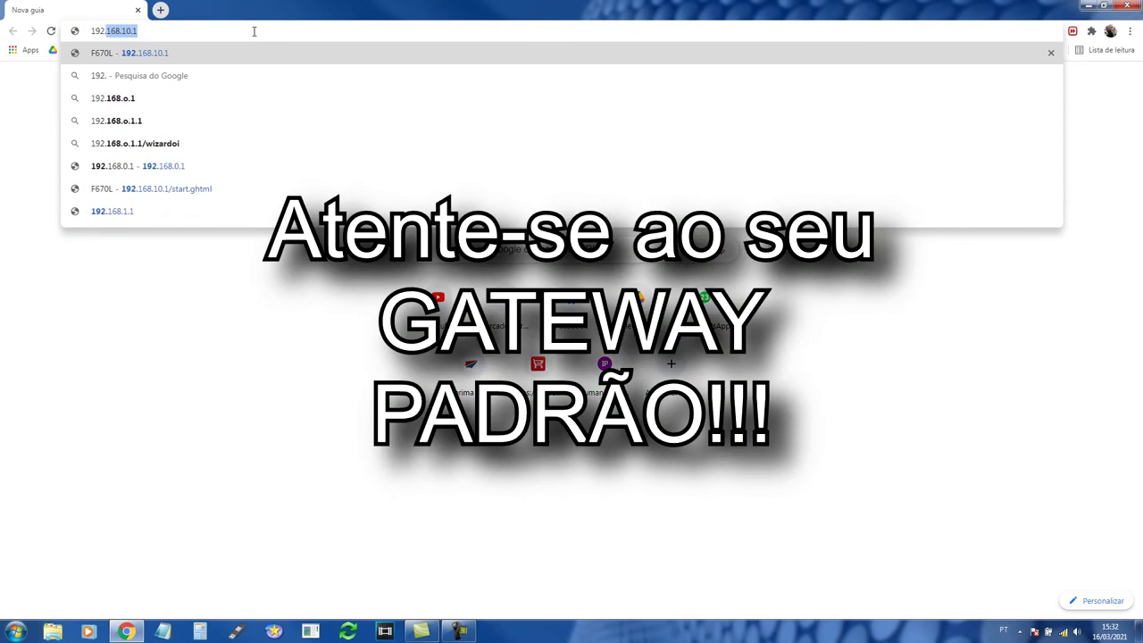
type("168.0.1")
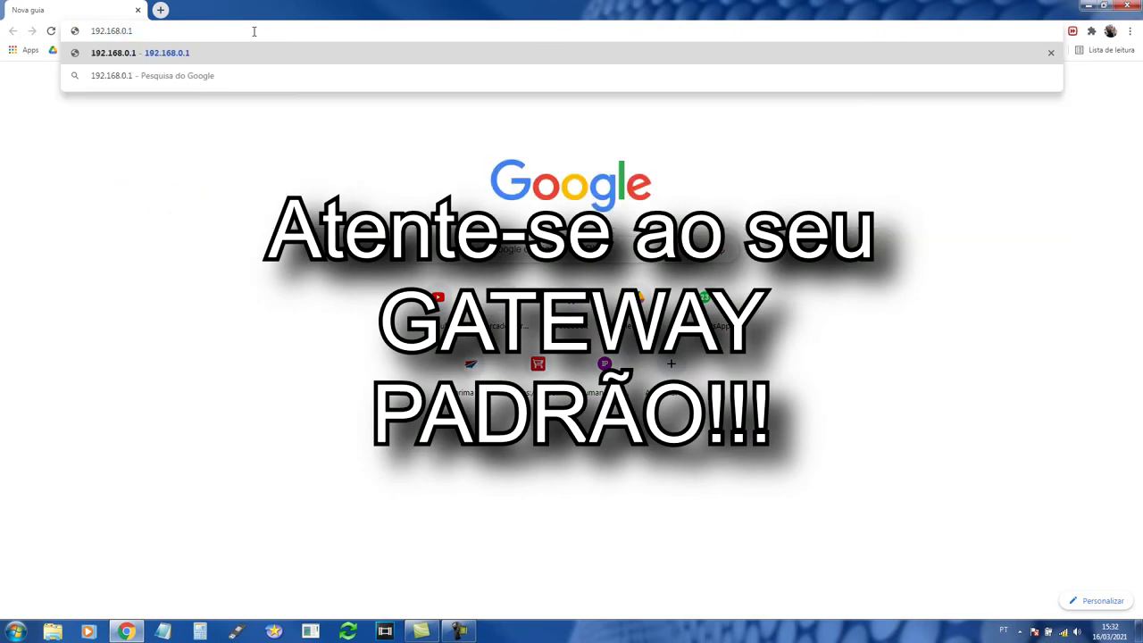
key("Return")
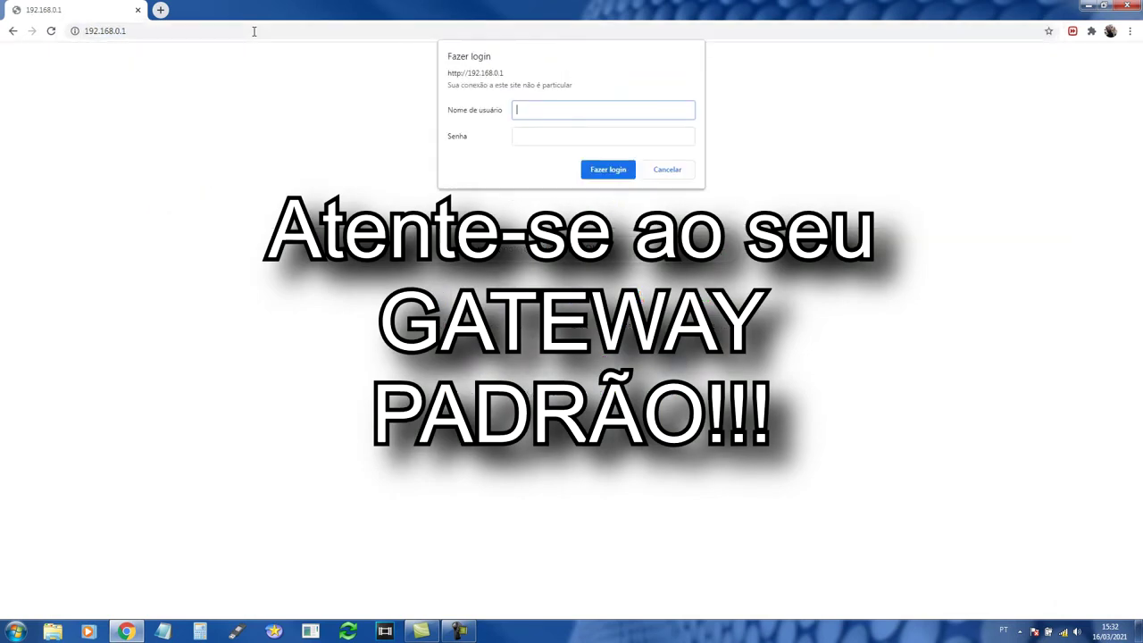
type("admin")
key("Tab")
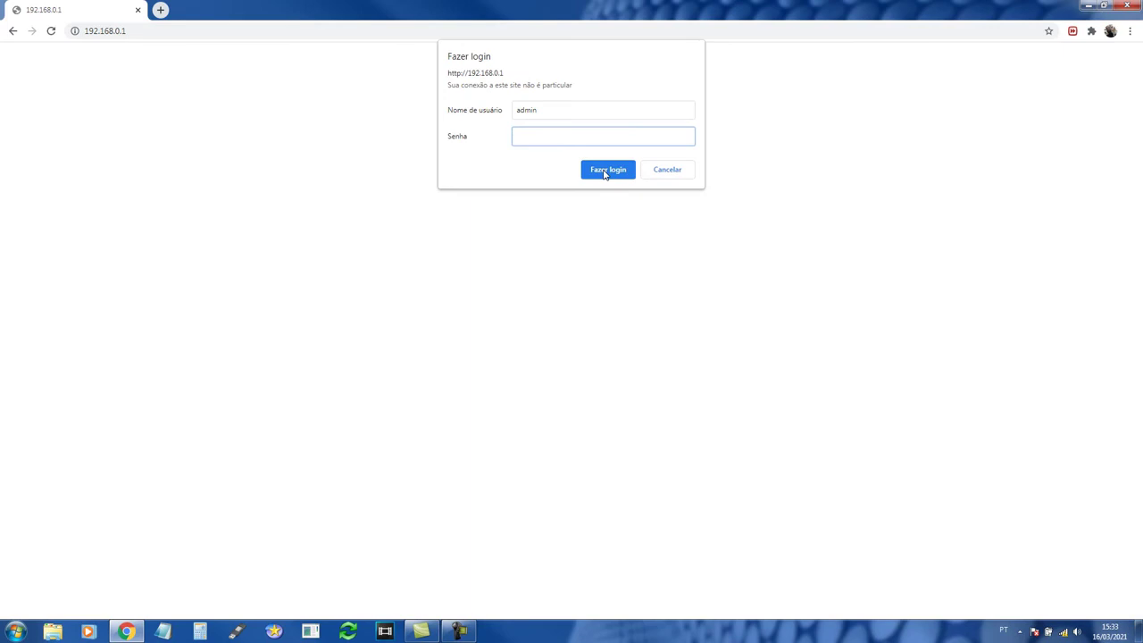
left_click(604, 172)
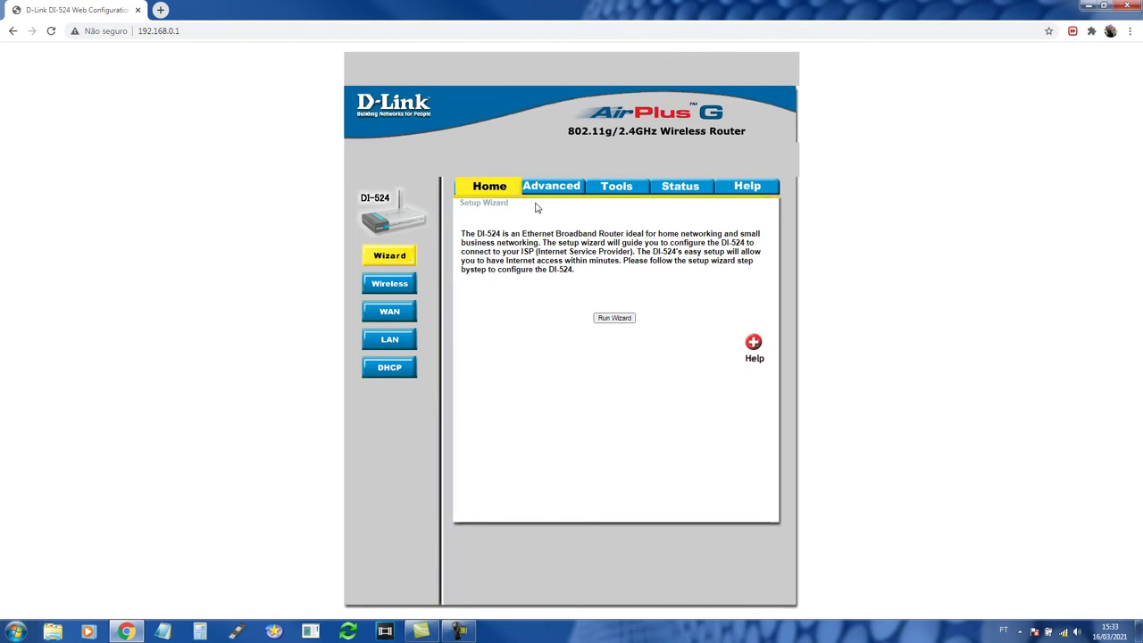
left_click(390, 287)
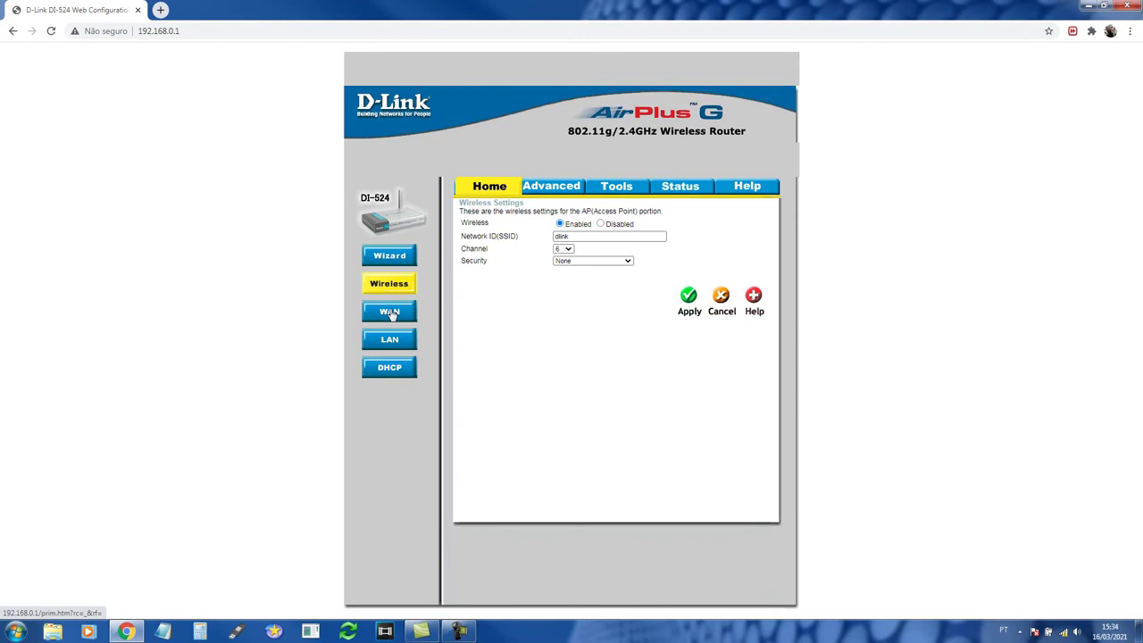
left_click(390, 313)
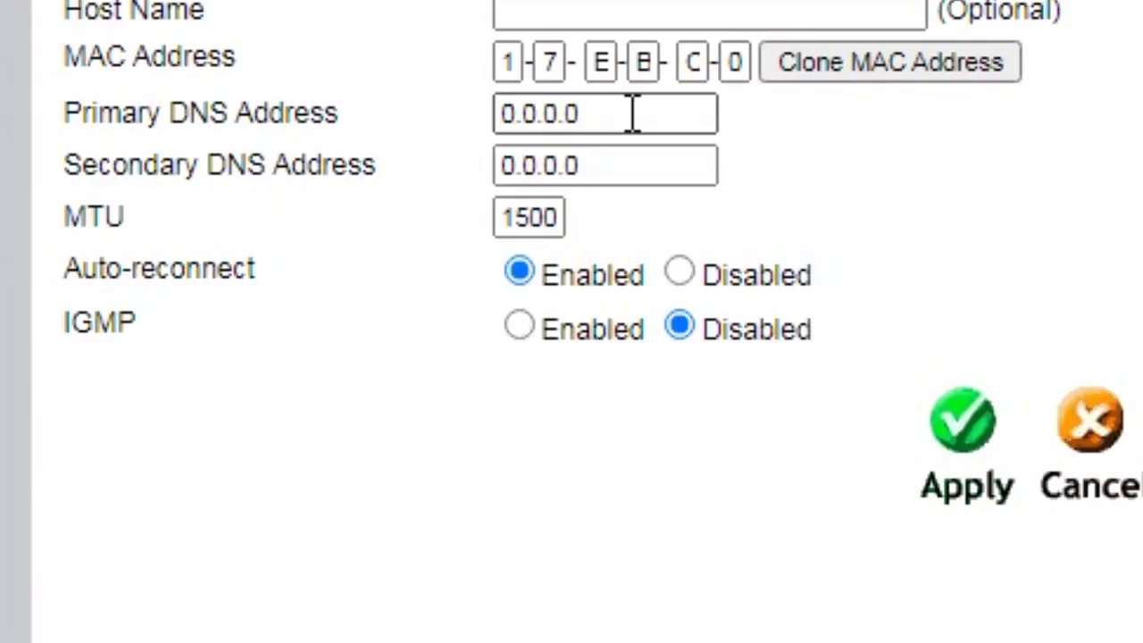
left_click_drag(604, 338, 539, 341)
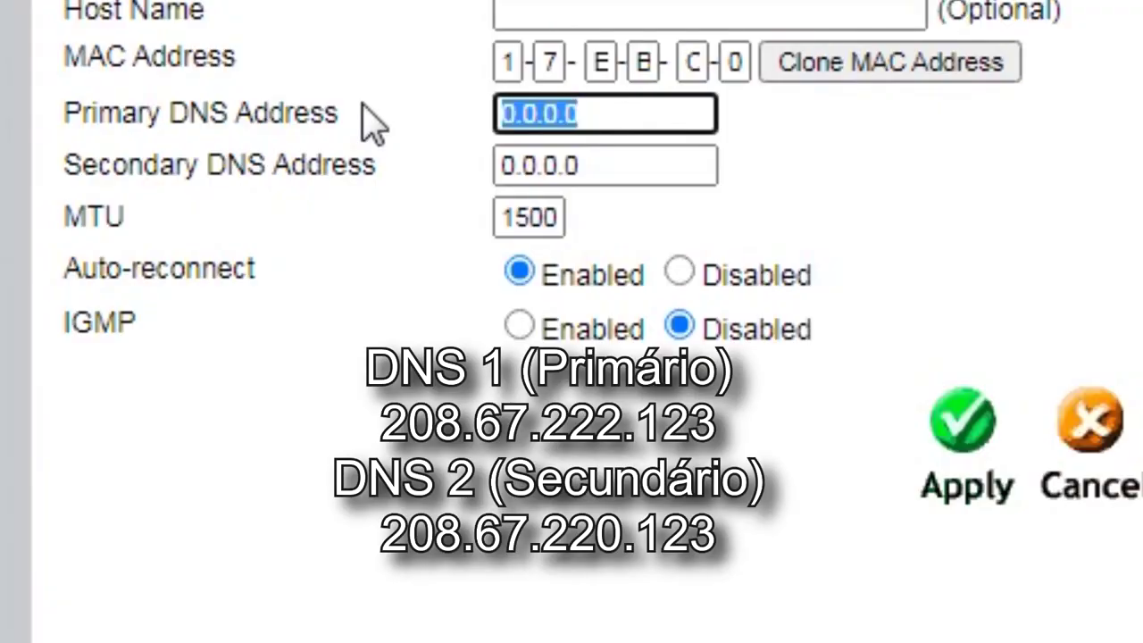
left_click_drag(619, 166, 365, 148)
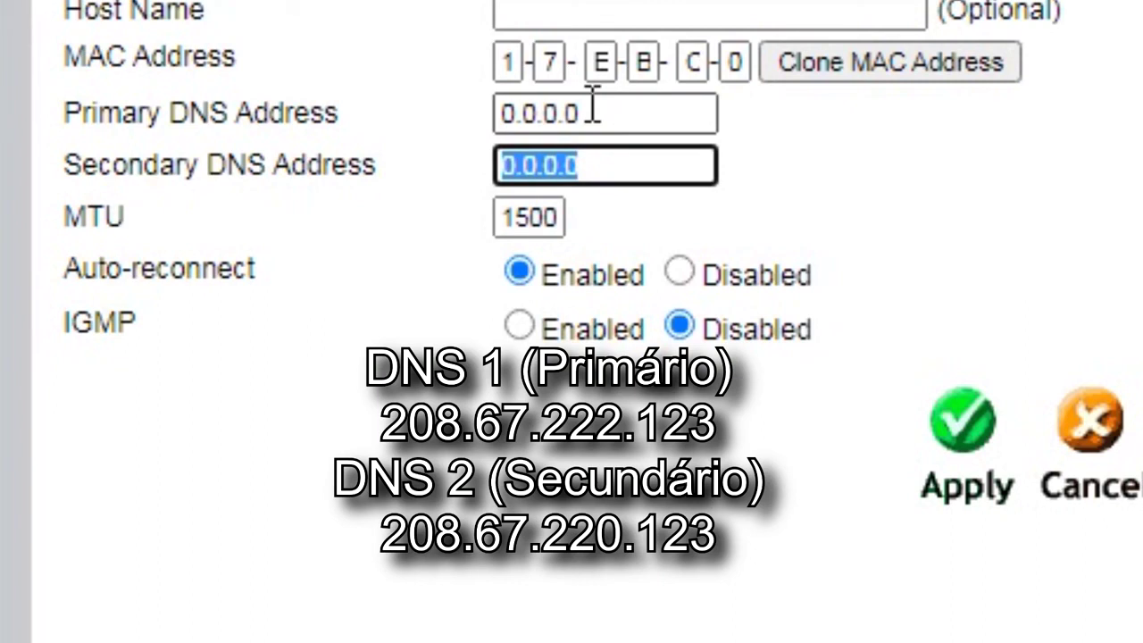
left_click_drag(595, 112, 459, 119)
left_click(702, 108)
left_click_drag(703, 108, 214, 102)
left_click_drag(560, 107, 406, 107)
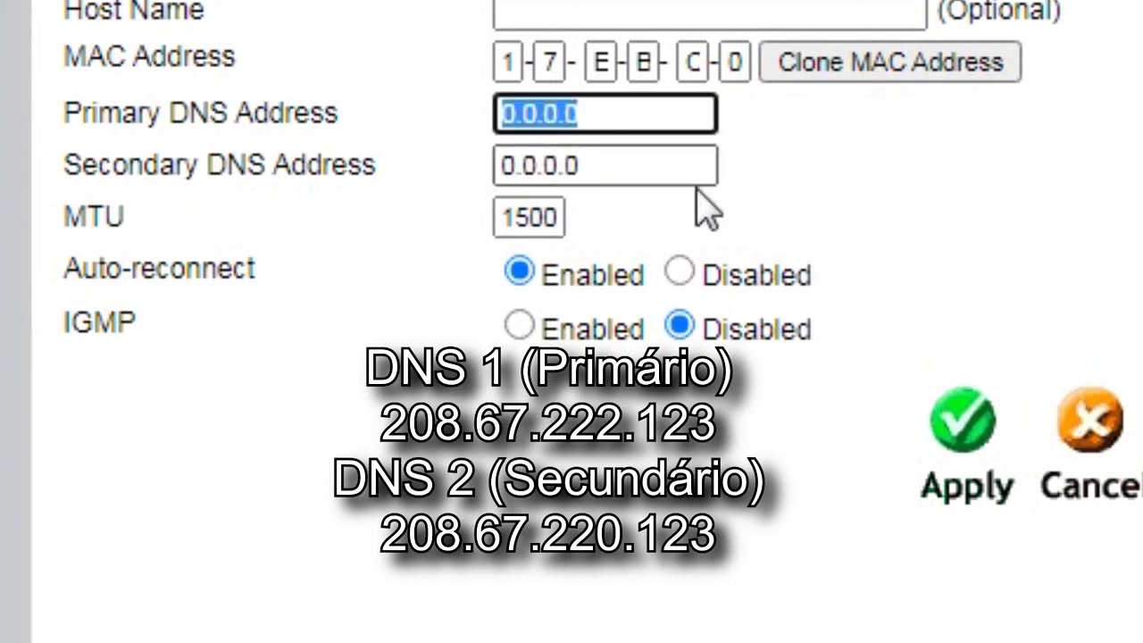
left_click_drag(635, 174, 194, 169)
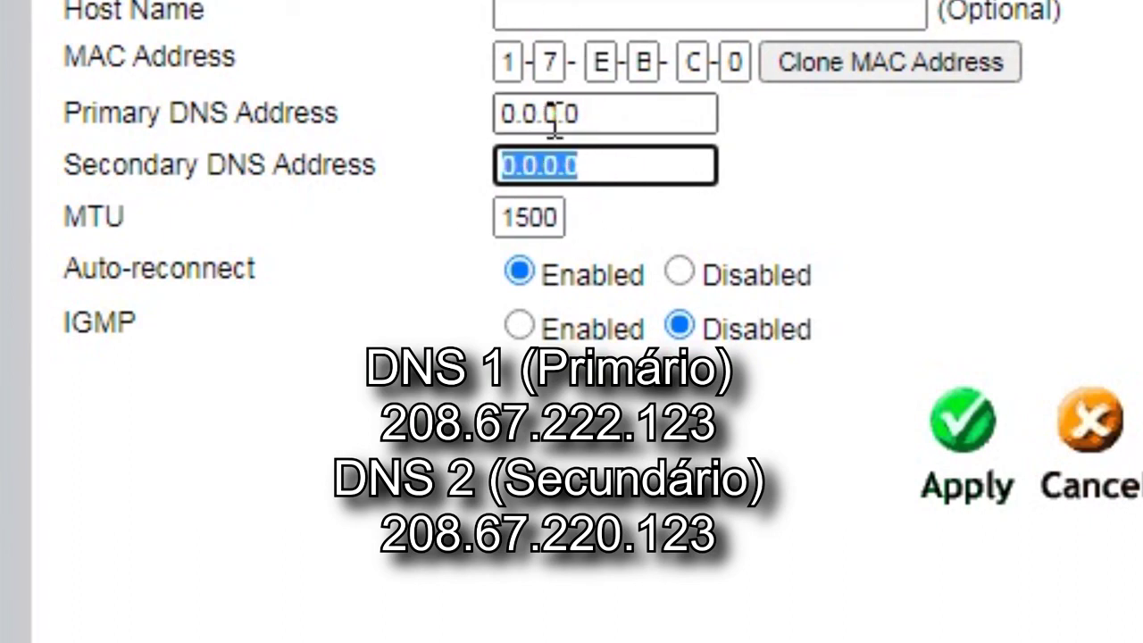
left_click(964, 427)
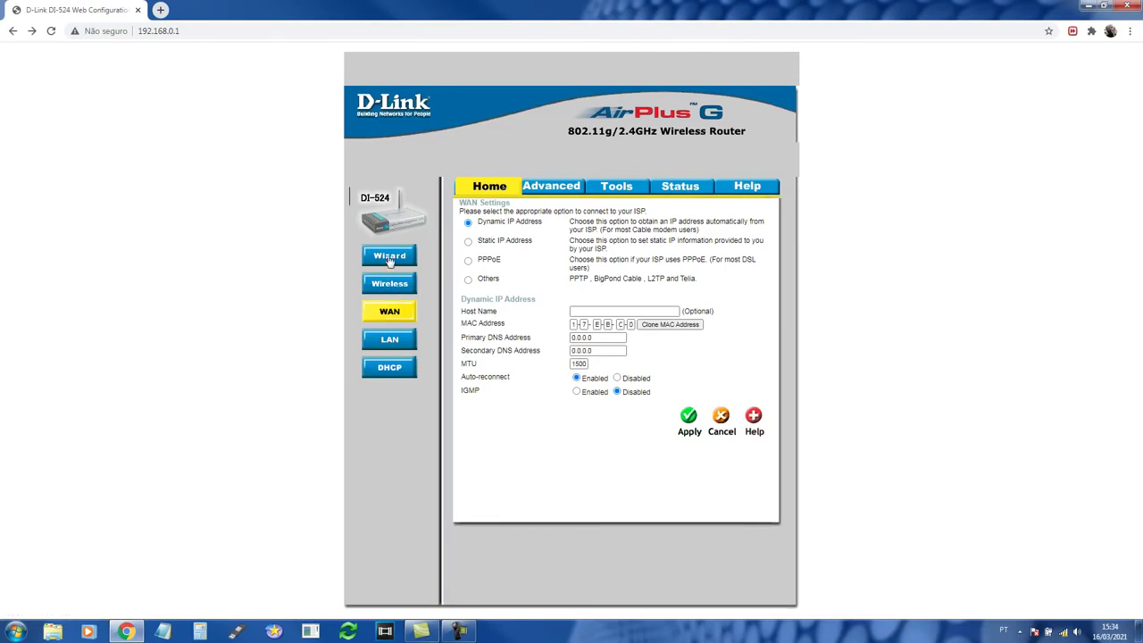
left_click(391, 257)
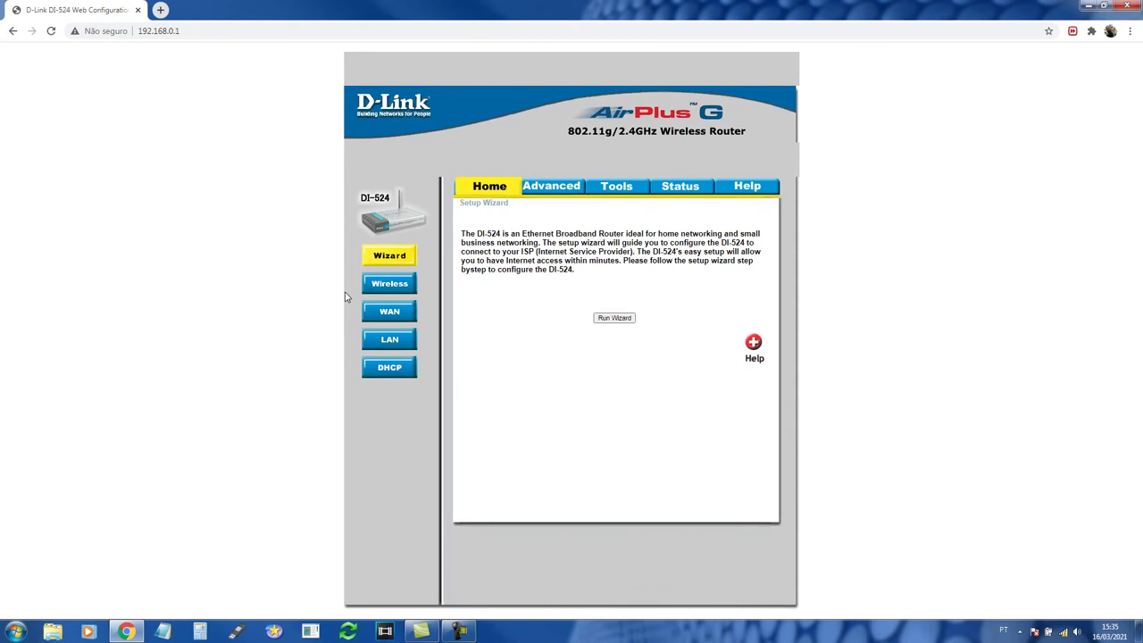
Open the Tools page and select the Administrator New Password field
left_click(616, 185)
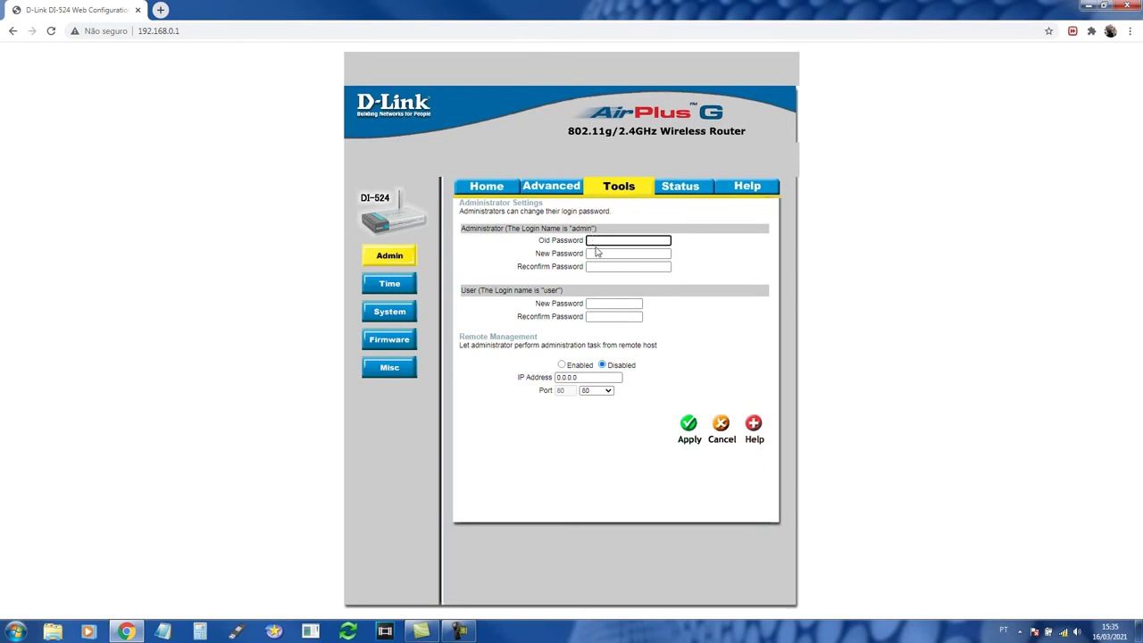
left_click(597, 252)
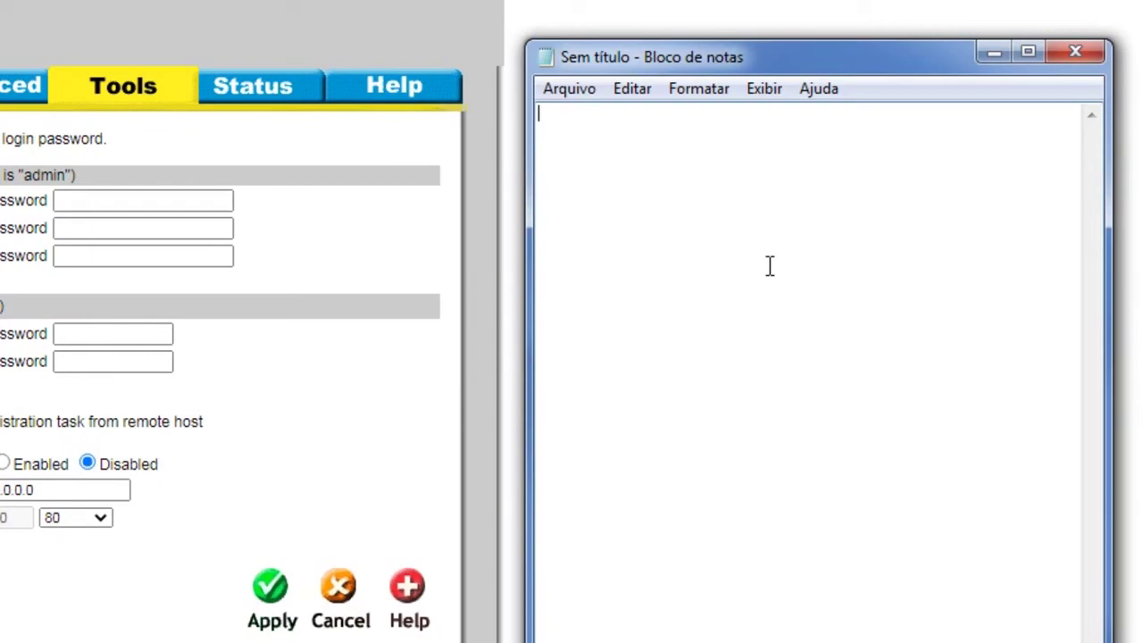
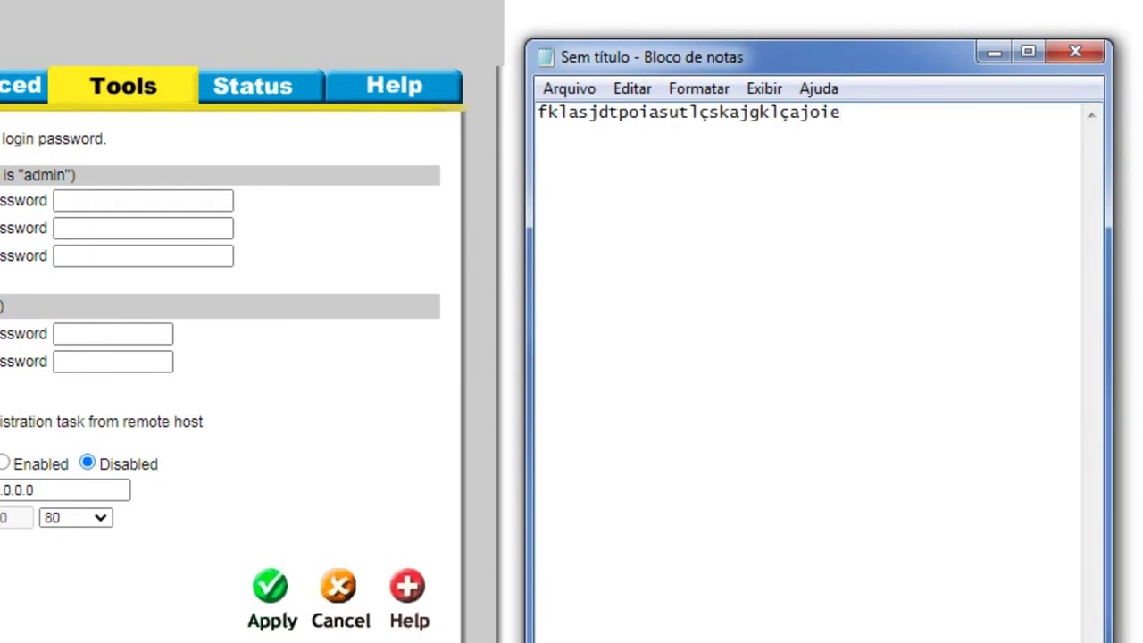
Generate a random password in Notepad and paste it as the new Administrator password and confirmation
key("ctrl+a")
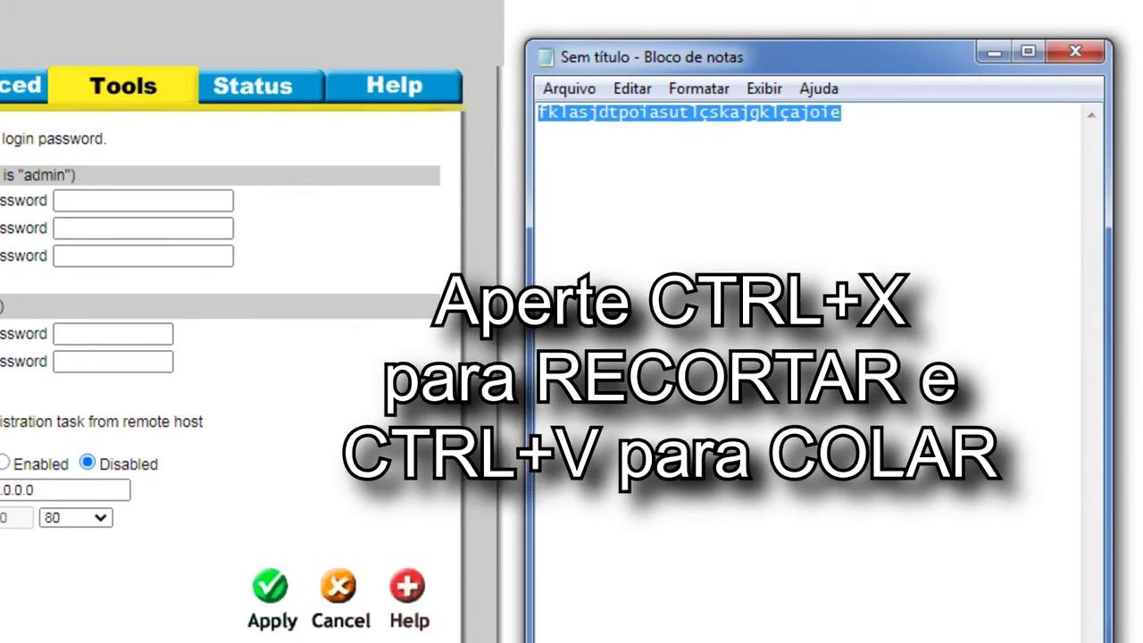
key("ctrl+x")
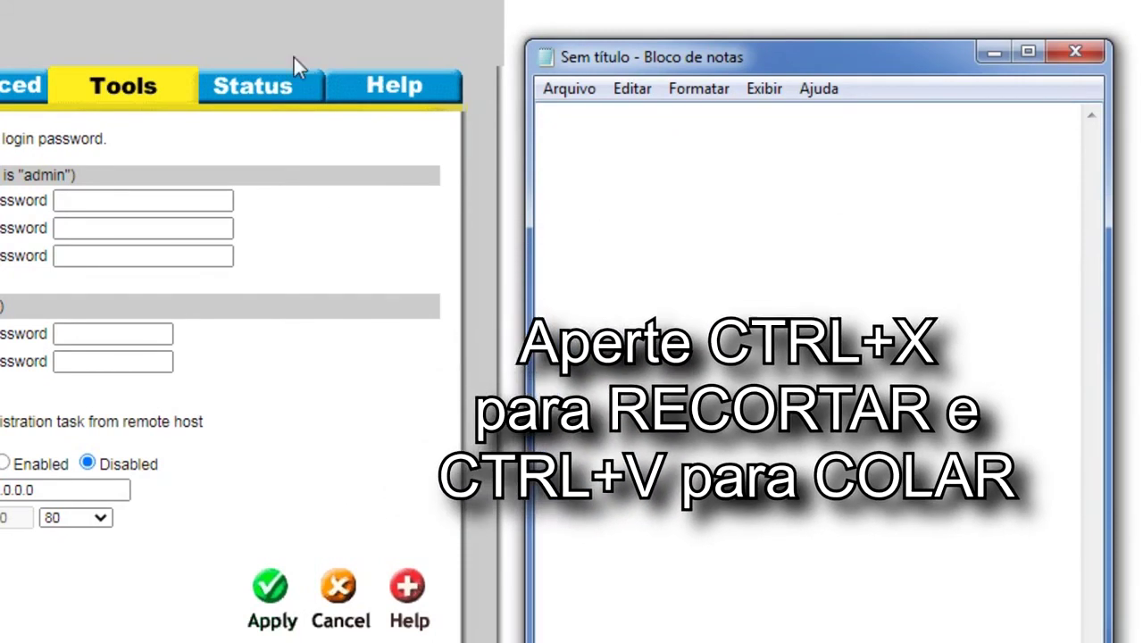
left_click(113, 225)
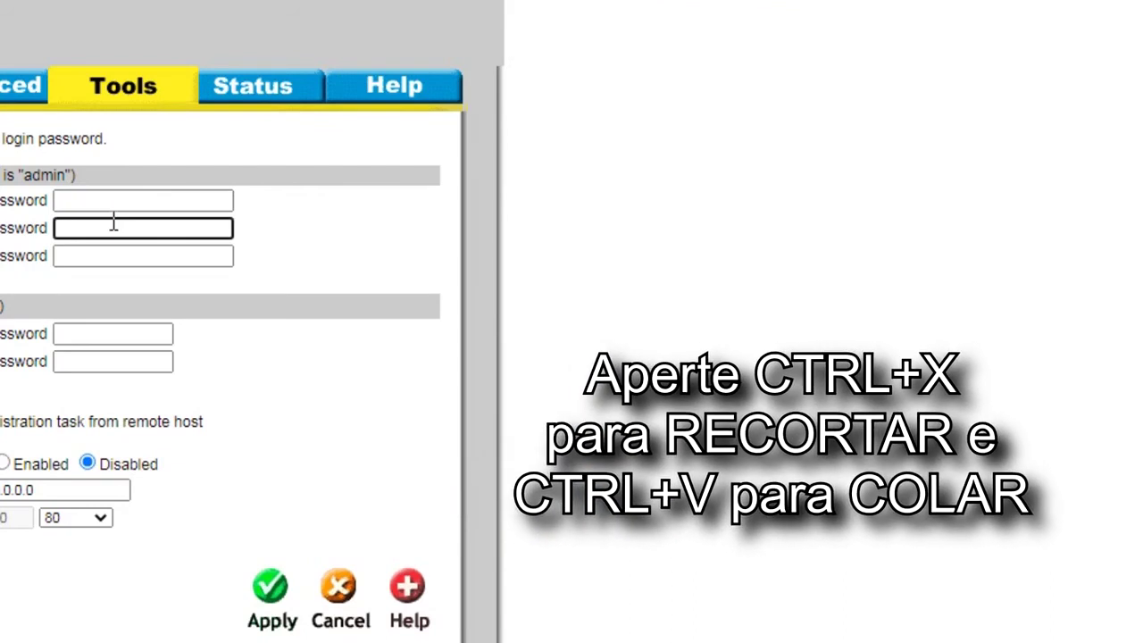
key("ctrl+v")
left_click(610, 265)
key("ctrl+v")
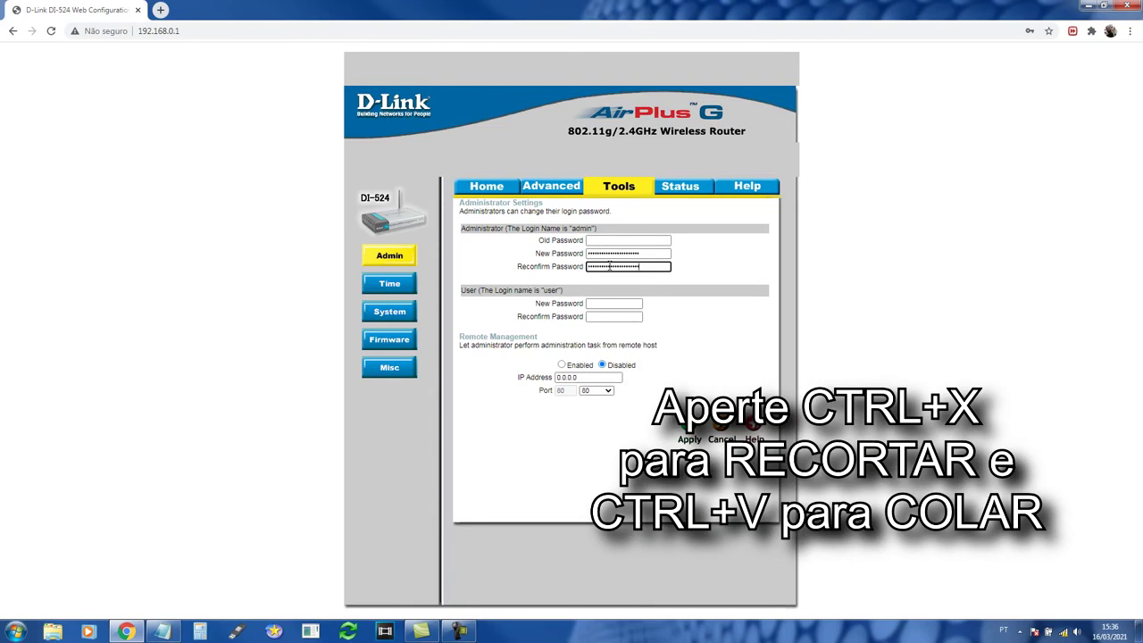
Paste the same password as the User password and confirmation, then apply
left_click(616, 305)
key("ctrl+v")
left_click(615, 317)
key("ctrl+v")
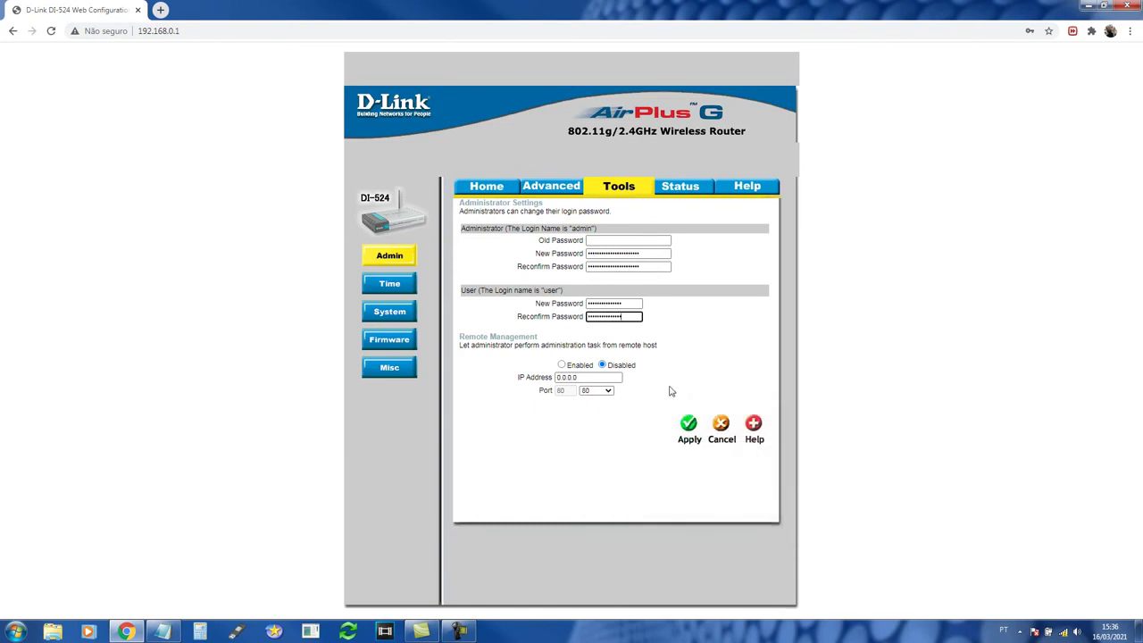
left_click(690, 427)
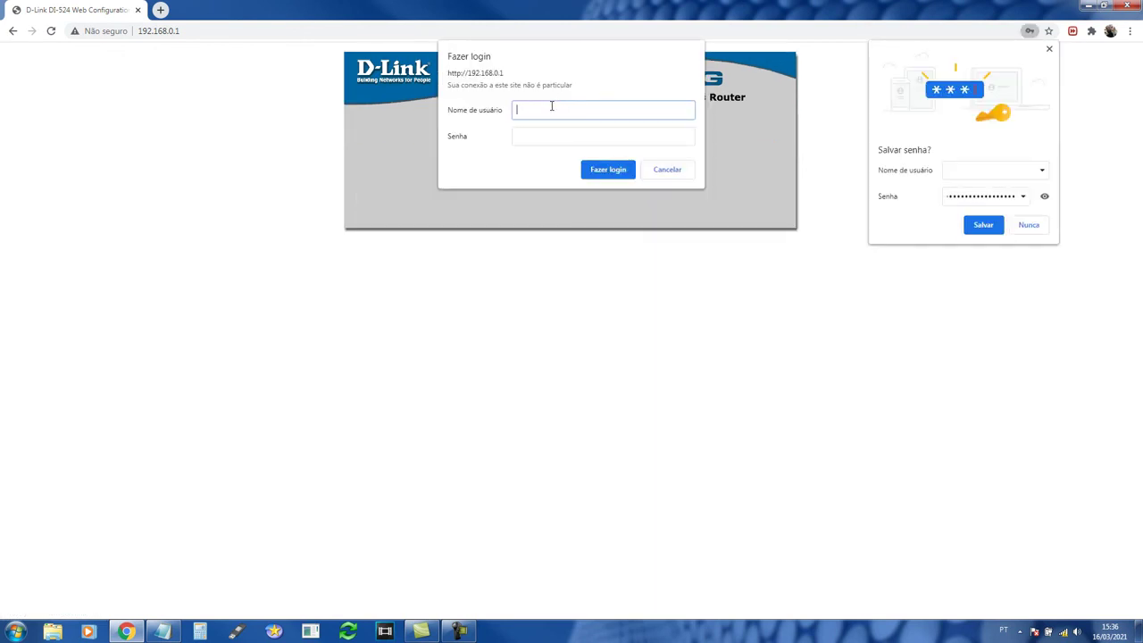
Sign back in to the D-Link router with username admin and the new password
type("admin")
left_click(539, 135)
type("************")
left_click(601, 172)
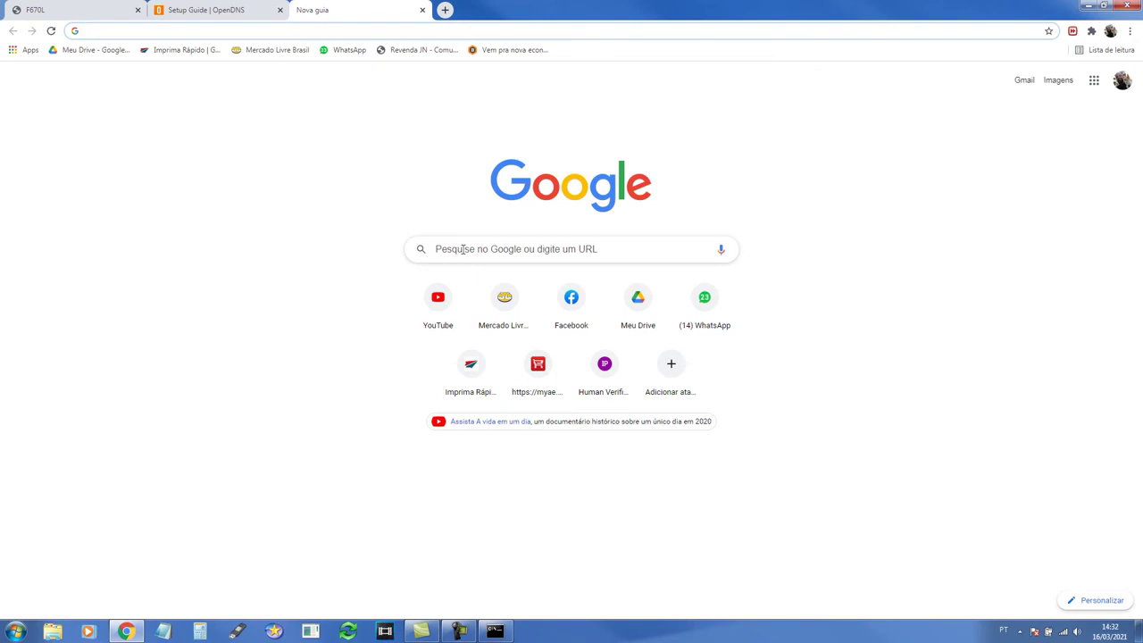
In a new incognito window, search Google for xvideos and open the XVIDEOS.COM result
key("ctrl+shift+n")
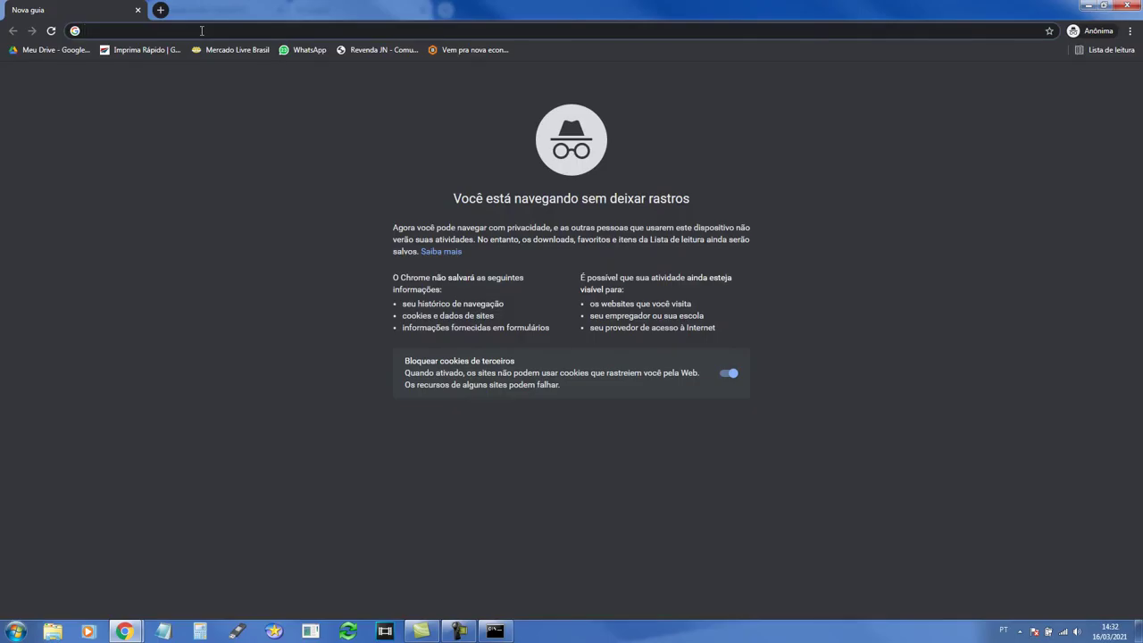
type("x")
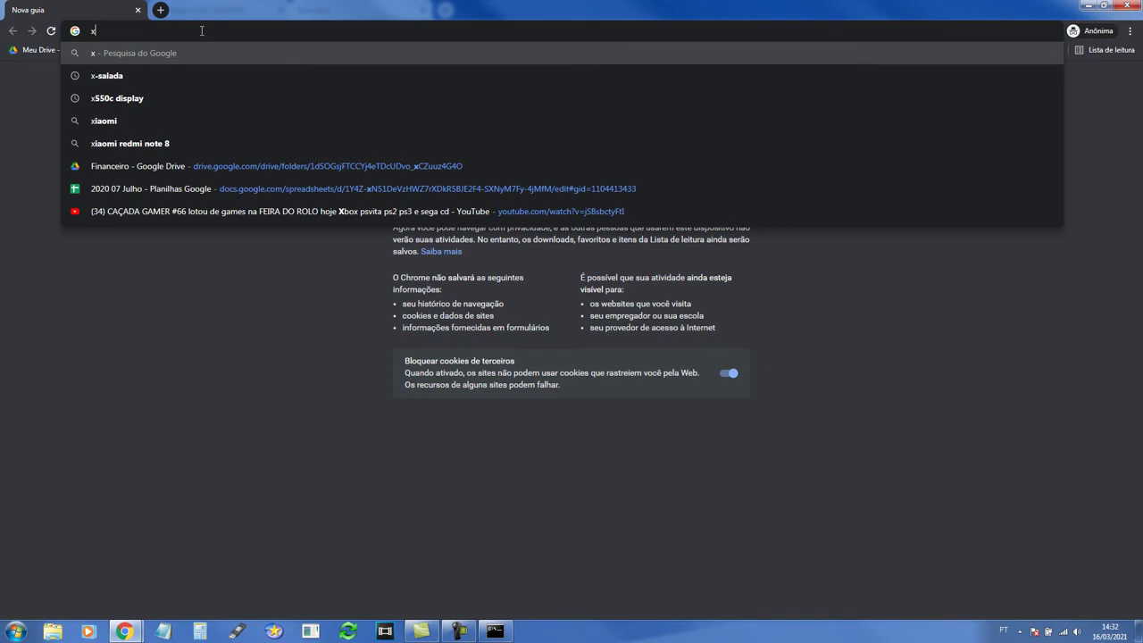
type("videos&oq=xvideos&aqs=chrome..69i57.10098j0j1&sourceid=chrome&ie=UTF-8")
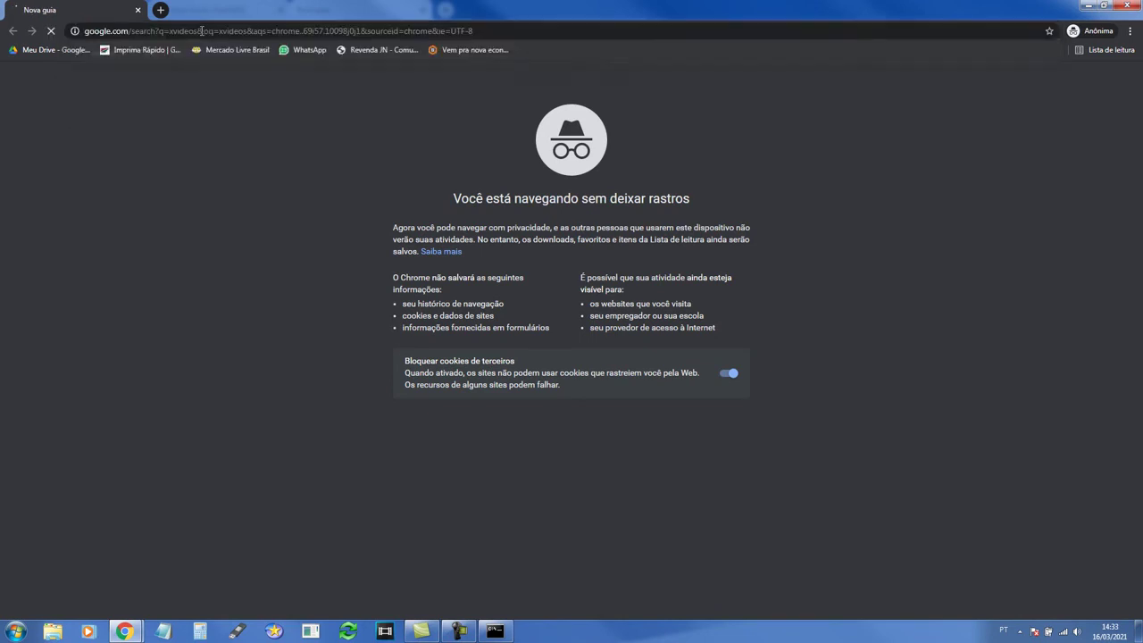
key("Return")
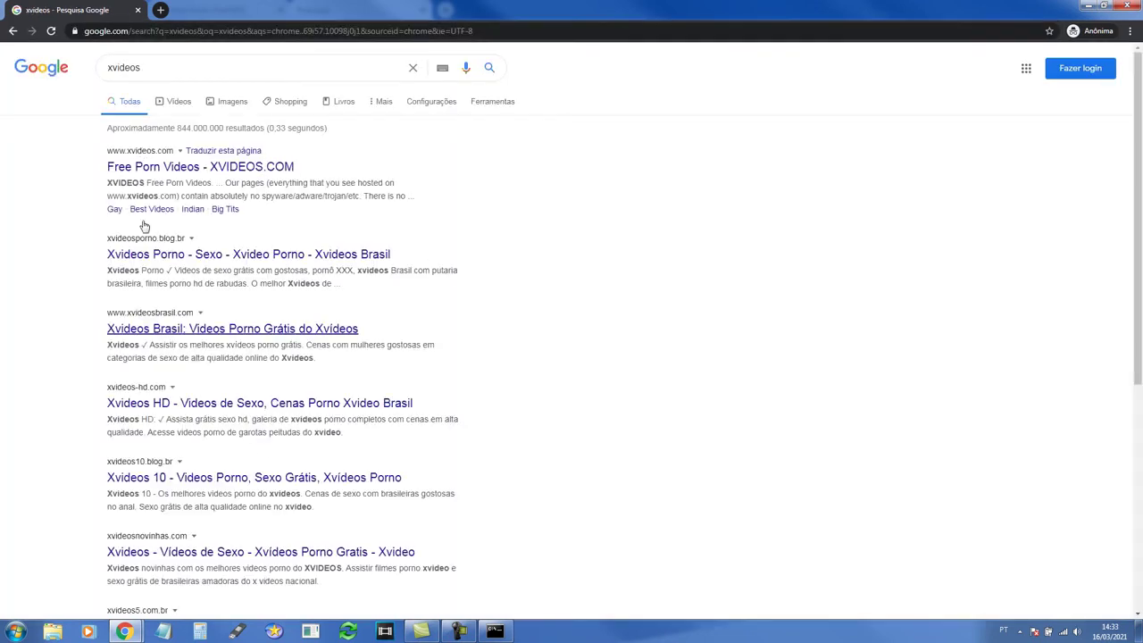
left_click(154, 170)
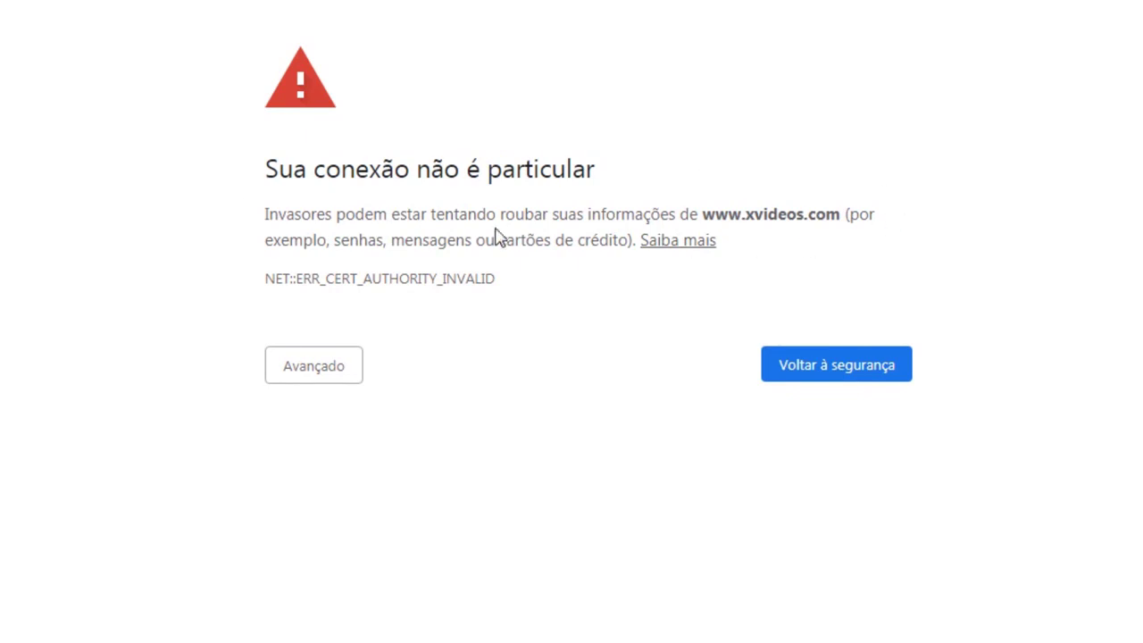
left_click(308, 373)
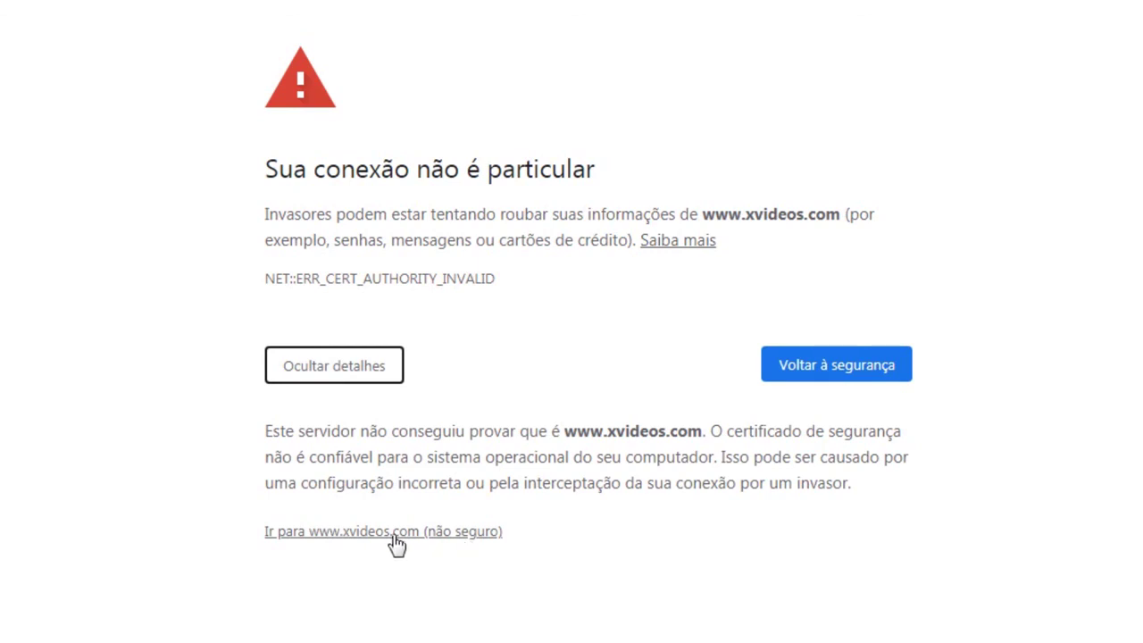
left_click(360, 532)
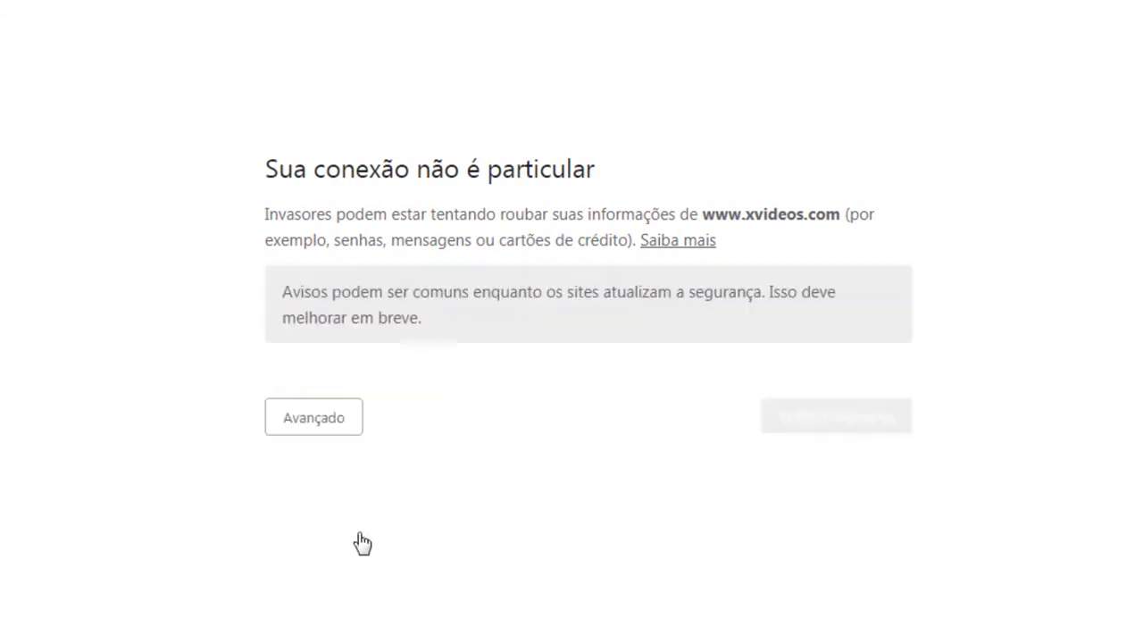
left_click(423, 311)
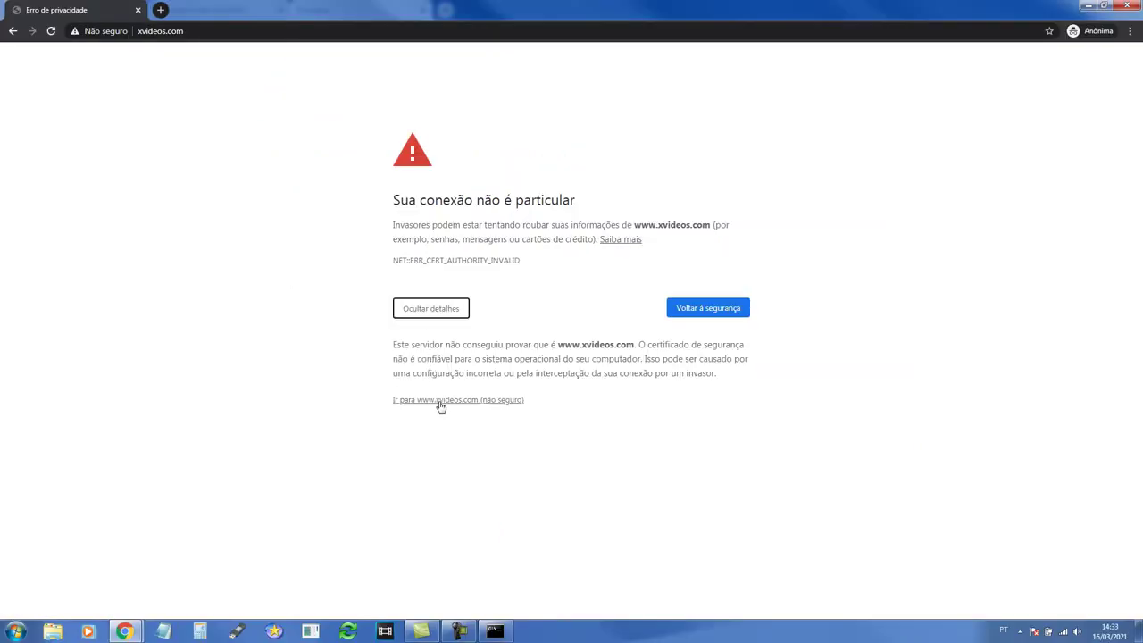
left_click(438, 402)
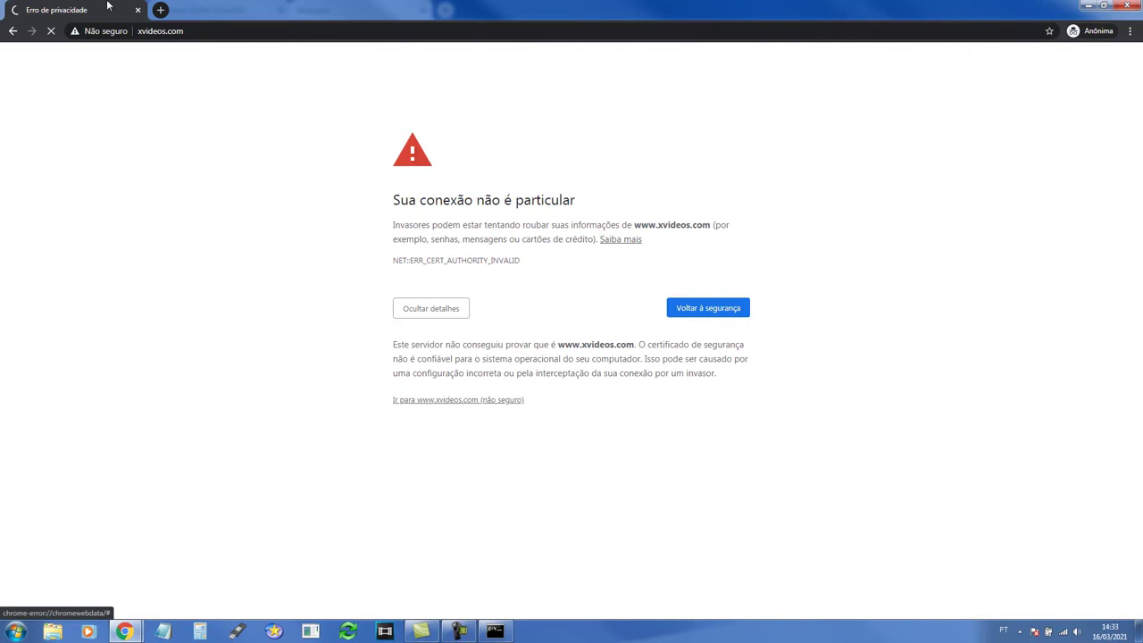
left_click(164, 11)
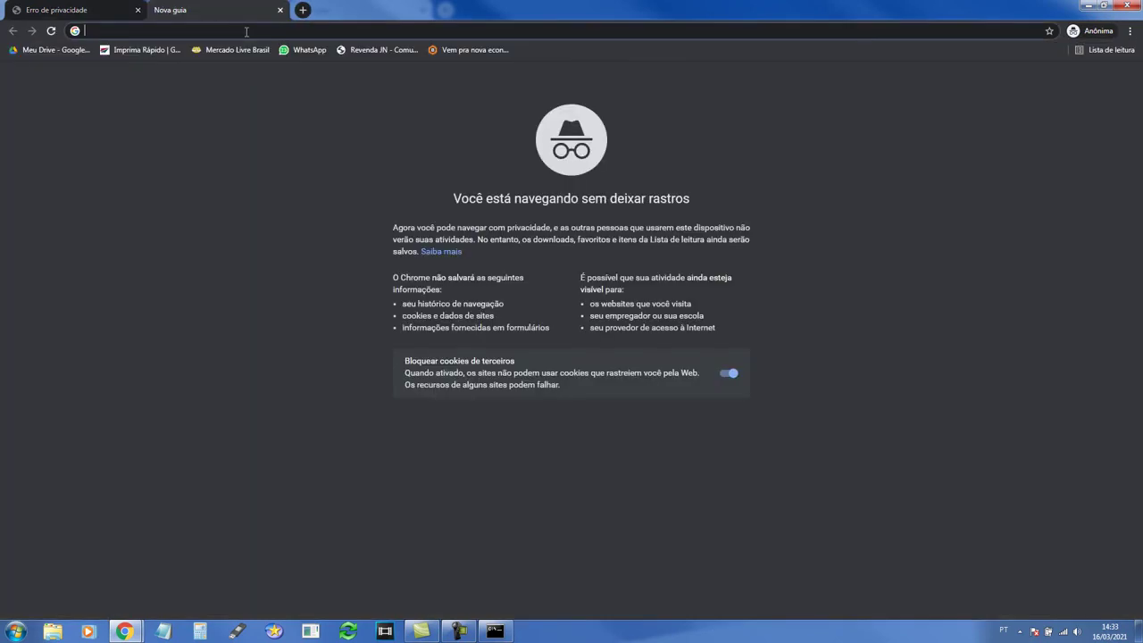
Search Google for porno and open the SambaPorno result in a new tab to view its warning
type("porno")
key("Return")
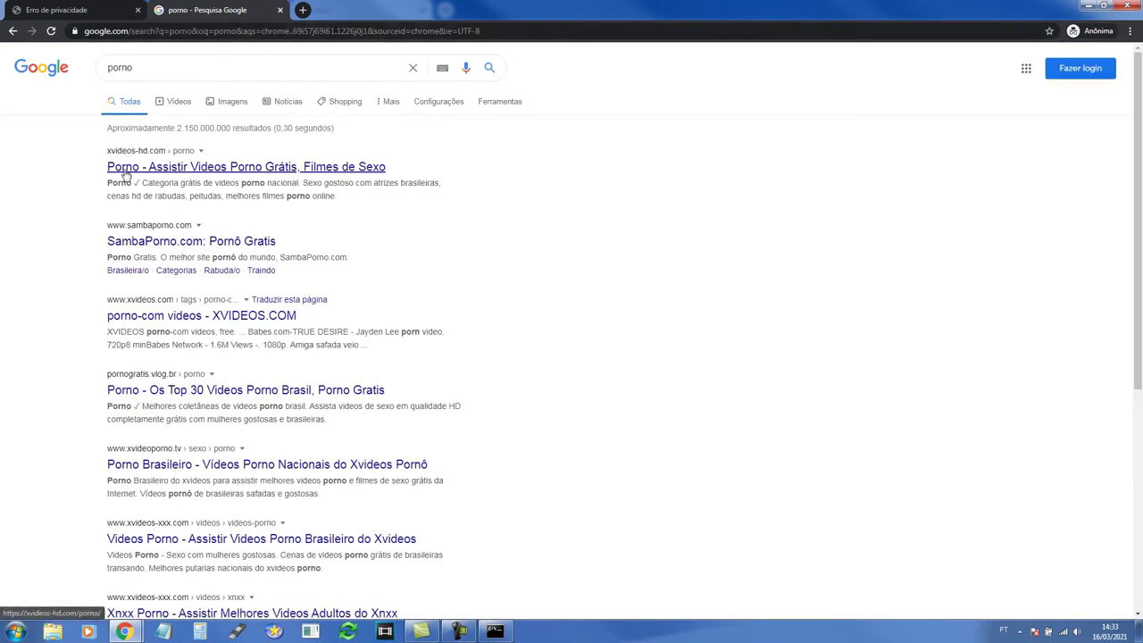
right_click(140, 250)
left_click(169, 256)
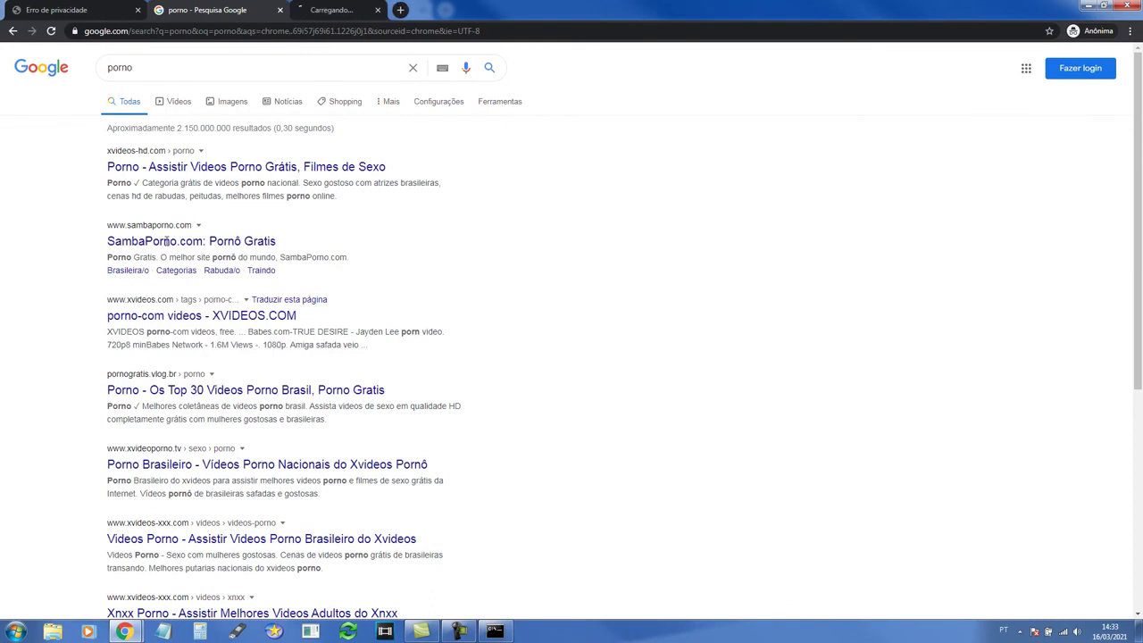
left_click(332, 9)
left_click(399, 307)
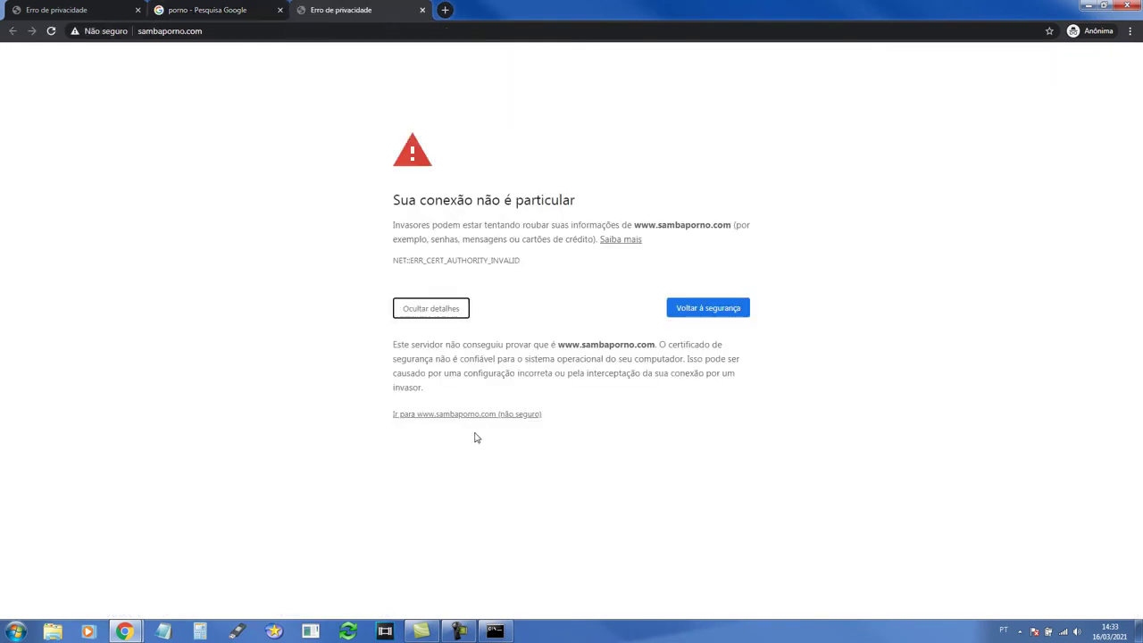
Open the pornogratis.vlog.br Top 30 result and try to proceed past its certificate warning
key("ctrl+shift+Tab")
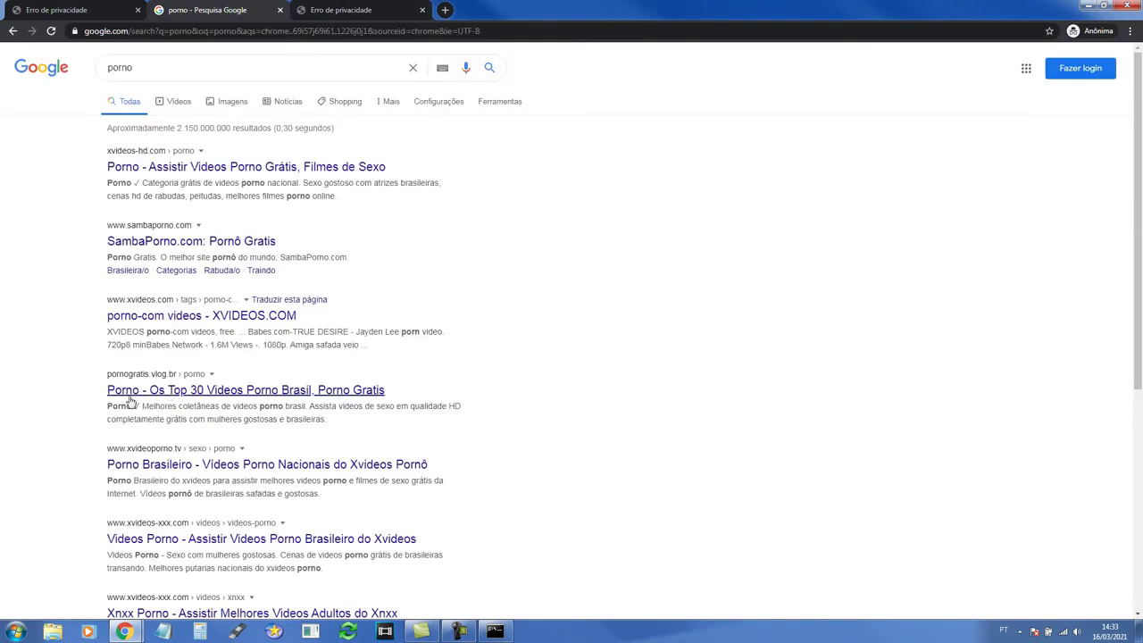
left_click(233, 395)
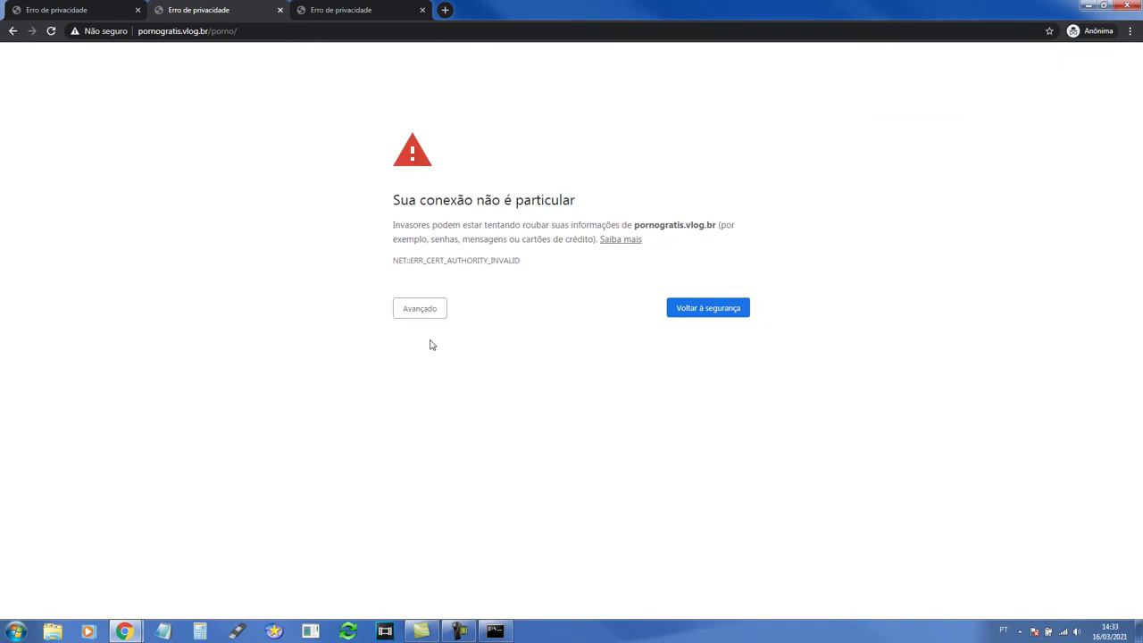
left_click(425, 309)
left_click(466, 402)
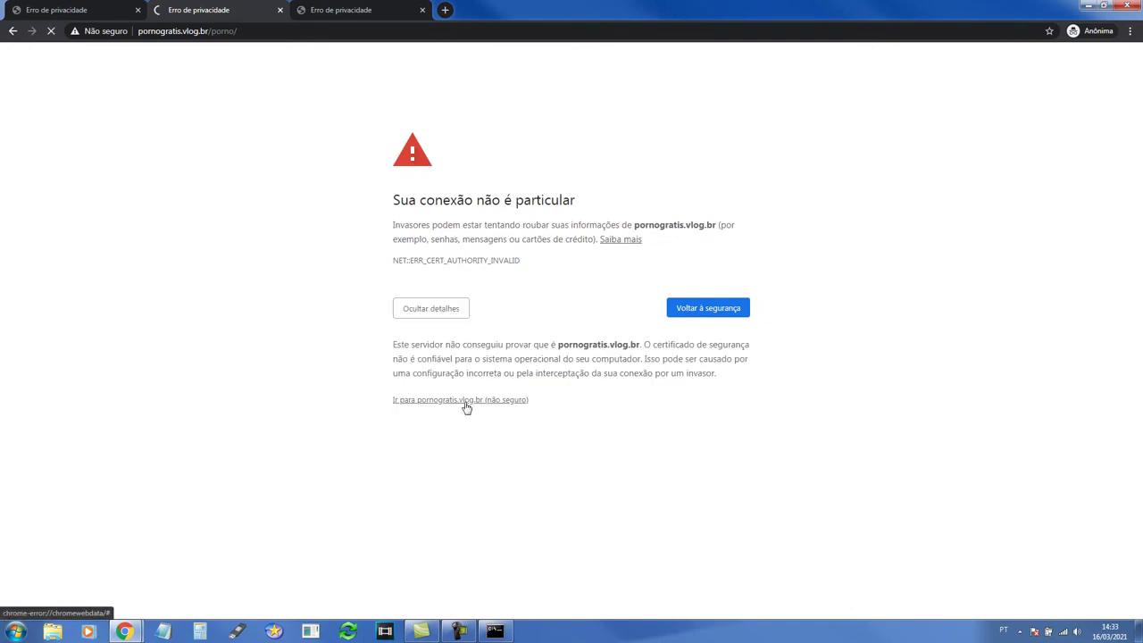